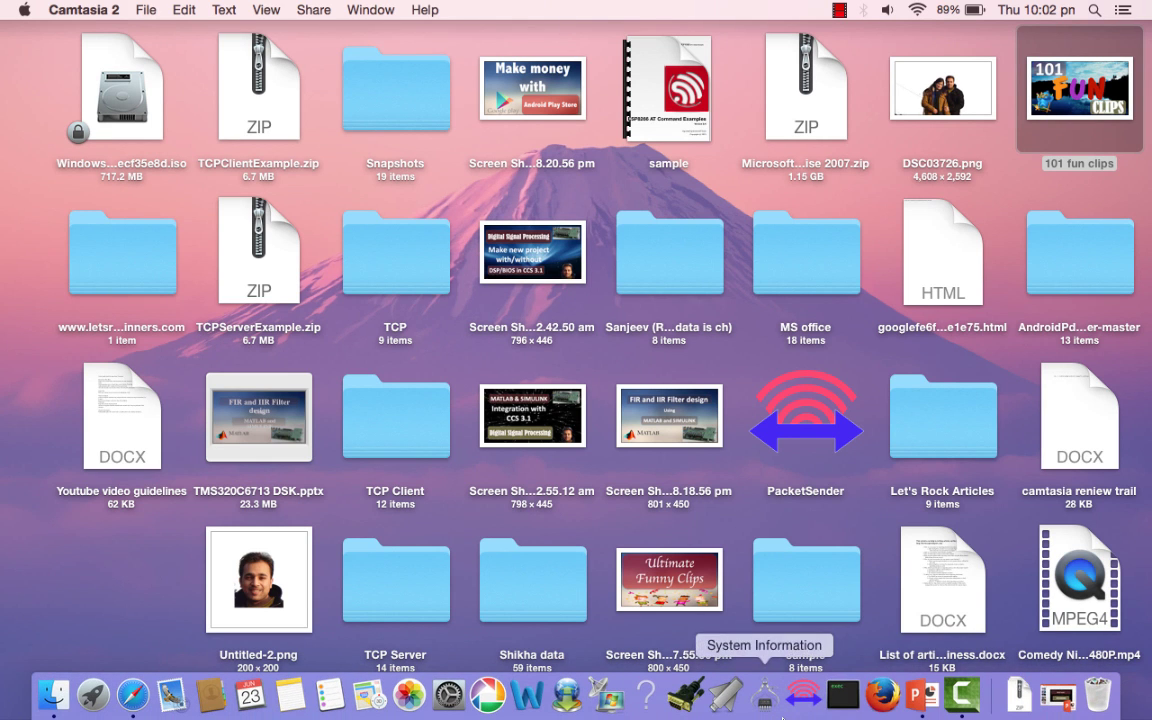
Step: Switch to Safari showing the Google results for 'submit site on google'
{"action": "left_click", "coordinate": [133, 697]}
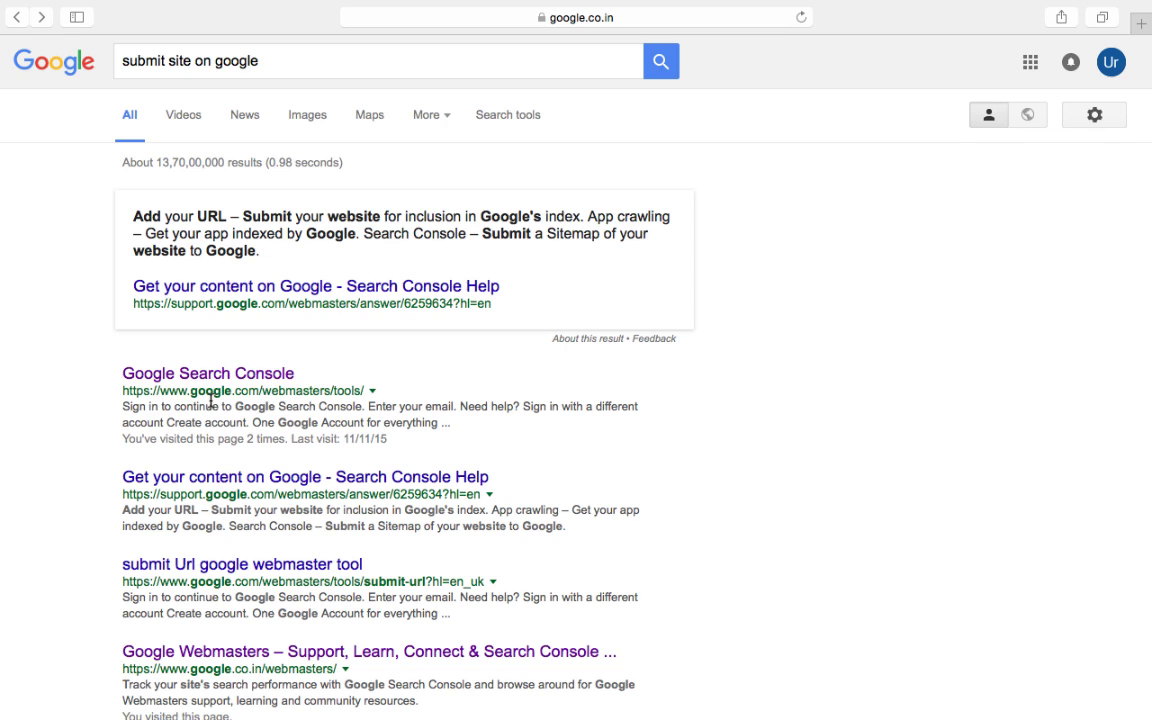
Step: Open the Google Search Console result from the search listing
{"action": "left_click", "coordinate": [163, 384]}
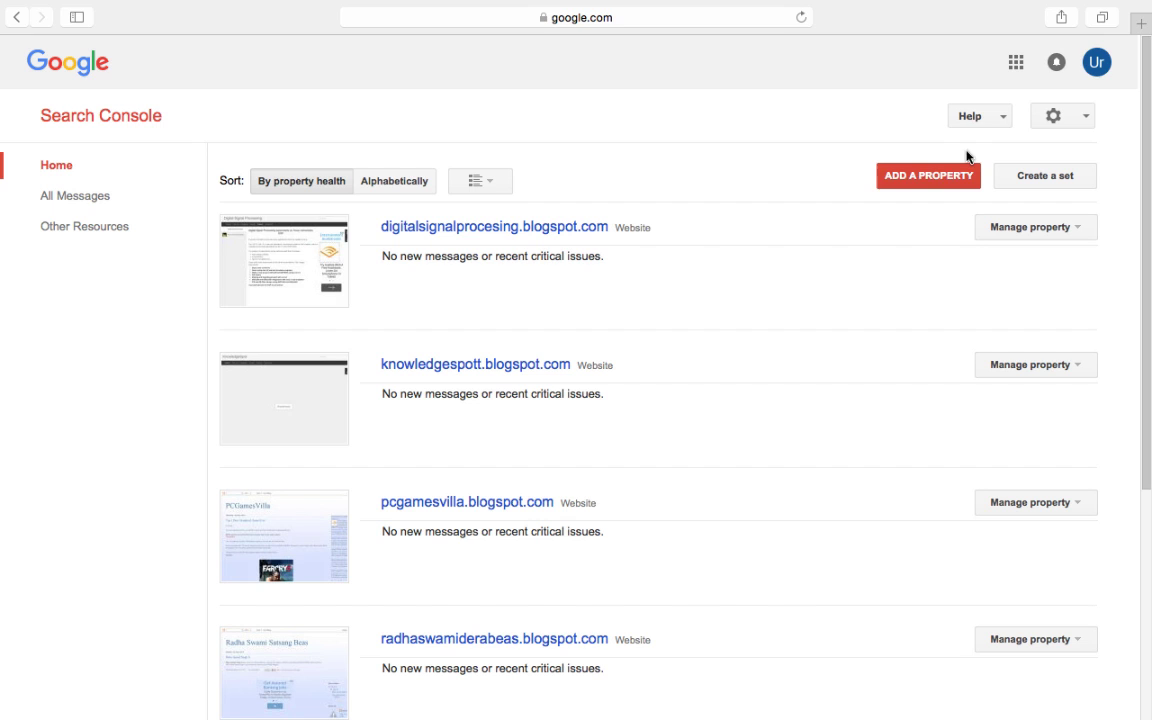
Step: Add letsrockengineers.com as a new property in Search Console
{"action": "left_click", "coordinate": [944, 180]}
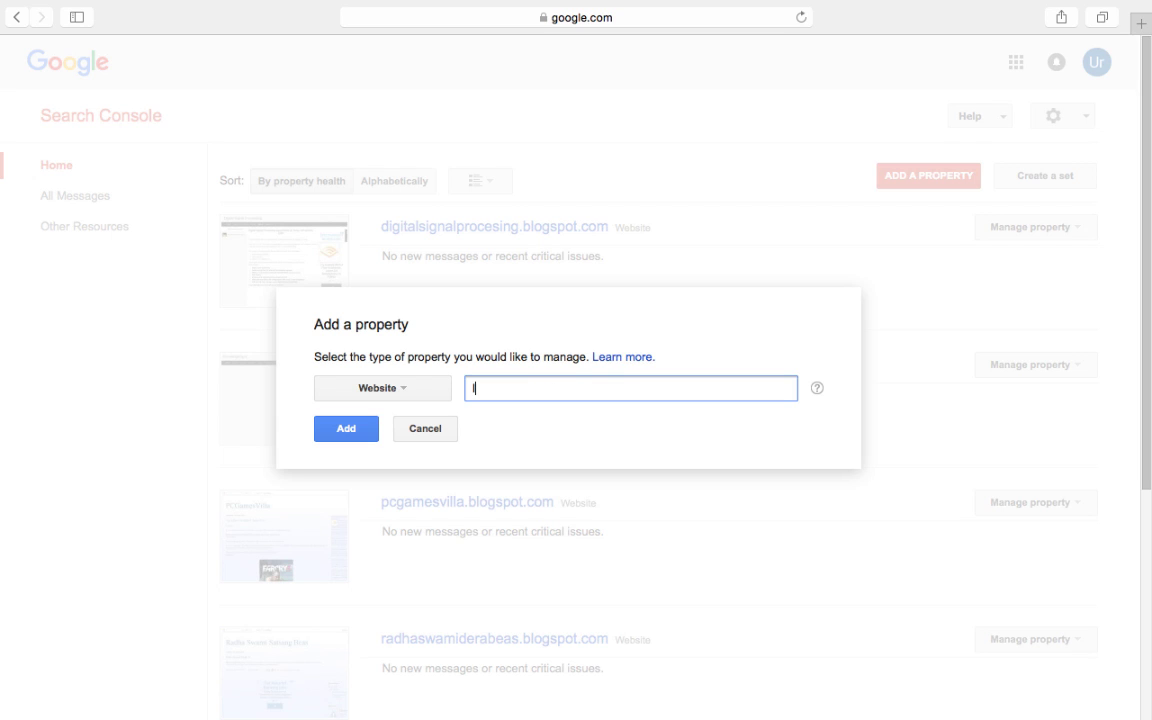
{"action": "type", "text": "let"}
{"action": "type", "text": "sro"}
{"action": "type", "text": "ckengine"}
{"action": "type", "text": "ers.com"}
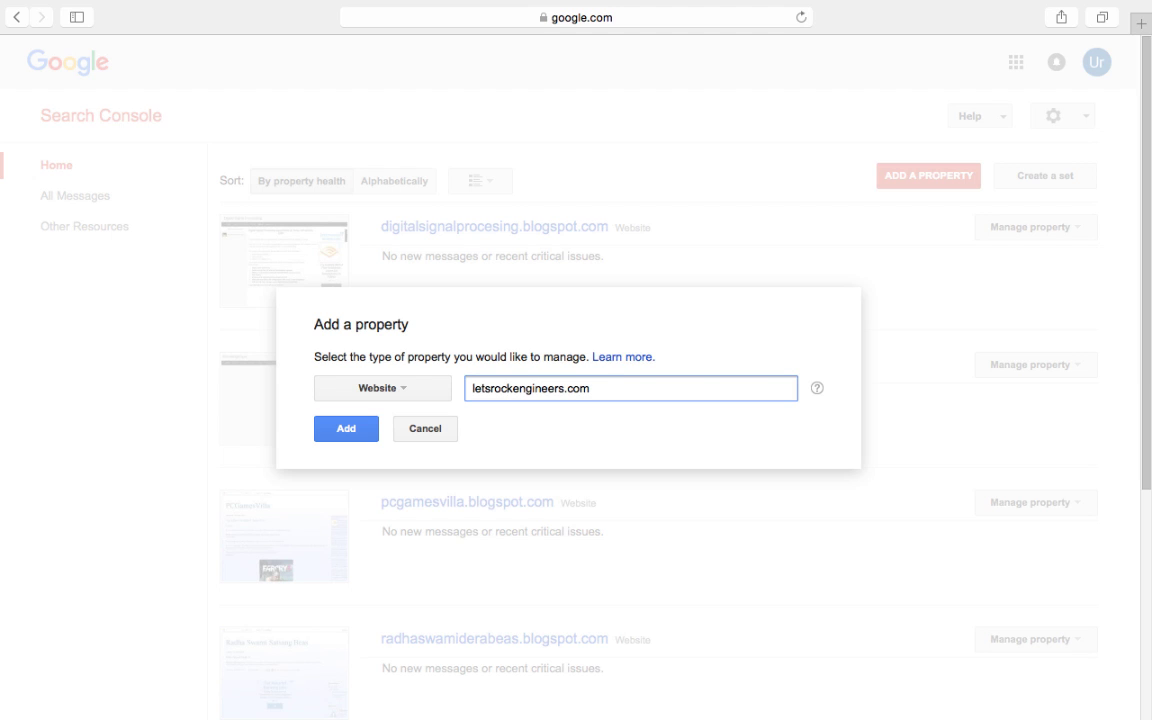
{"action": "left_click", "coordinate": [332, 430]}
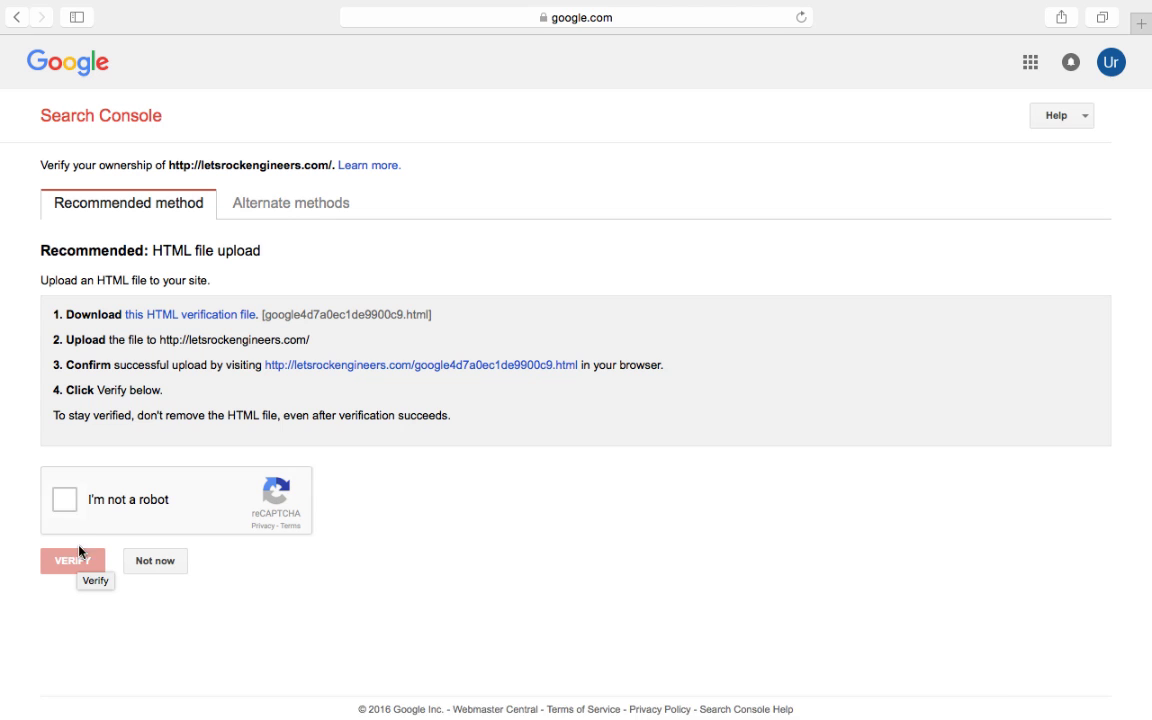
Step: Browse alternate verification methods: HTML tag, then Domain name provider
{"action": "left_click", "coordinate": [276, 213]}
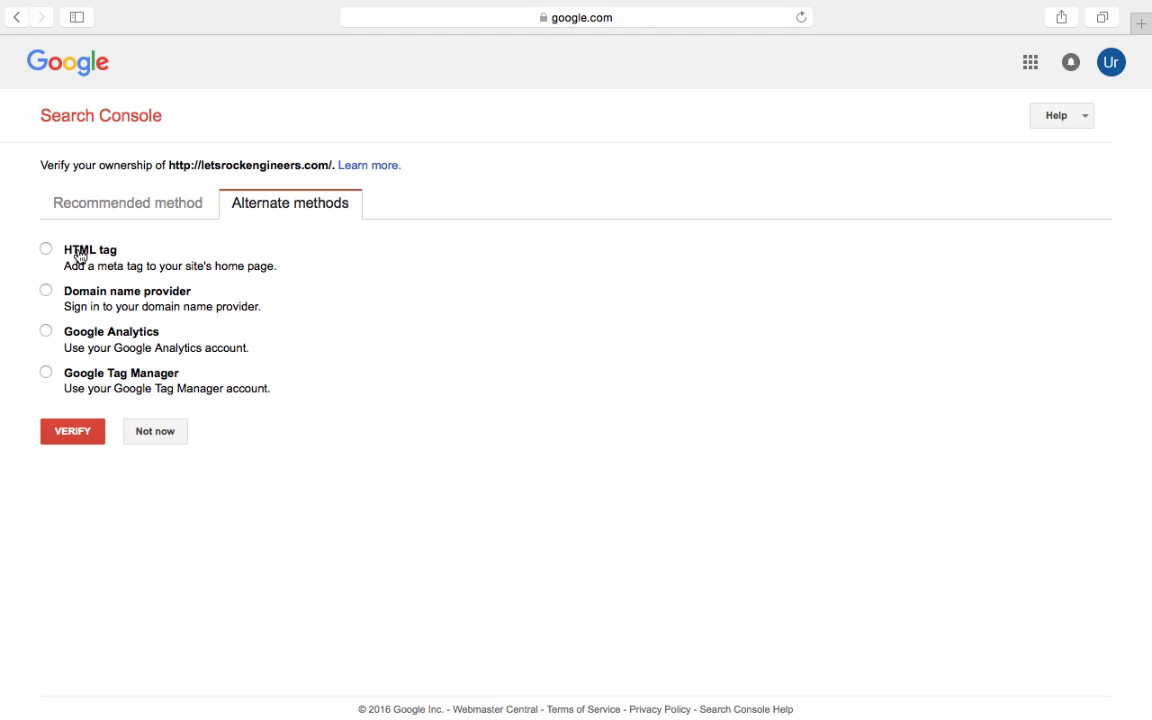
{"action": "left_click", "coordinate": [46, 250]}
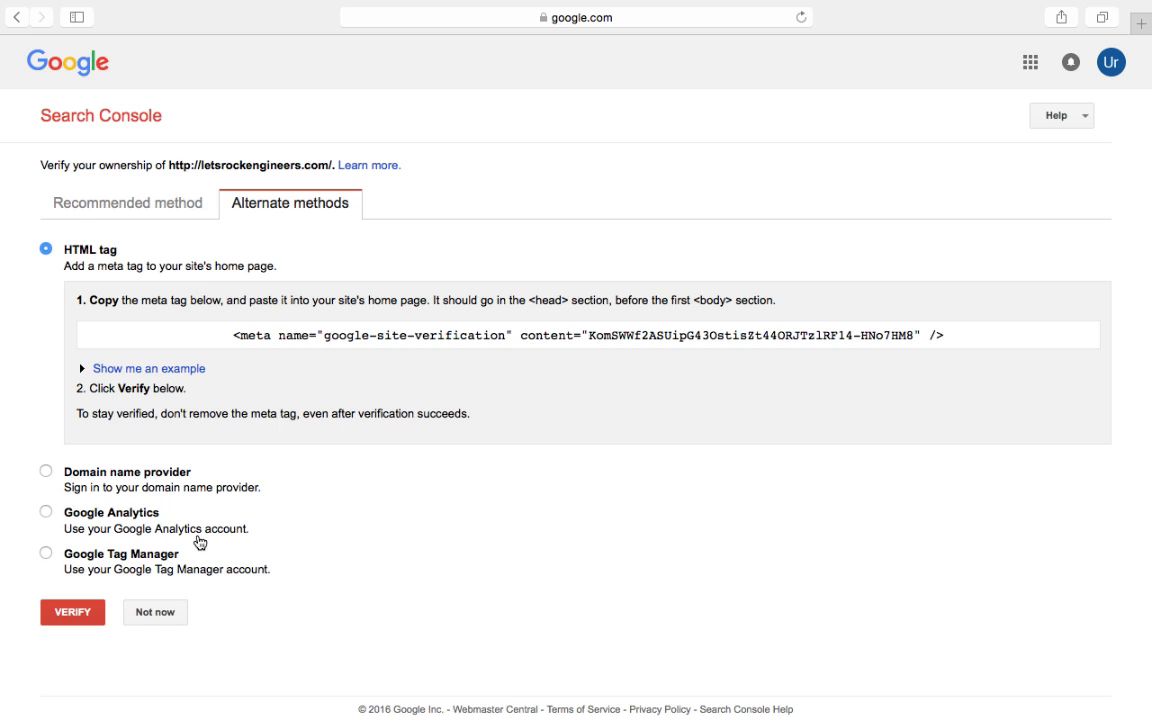
{"action": "left_click", "coordinate": [46, 472]}
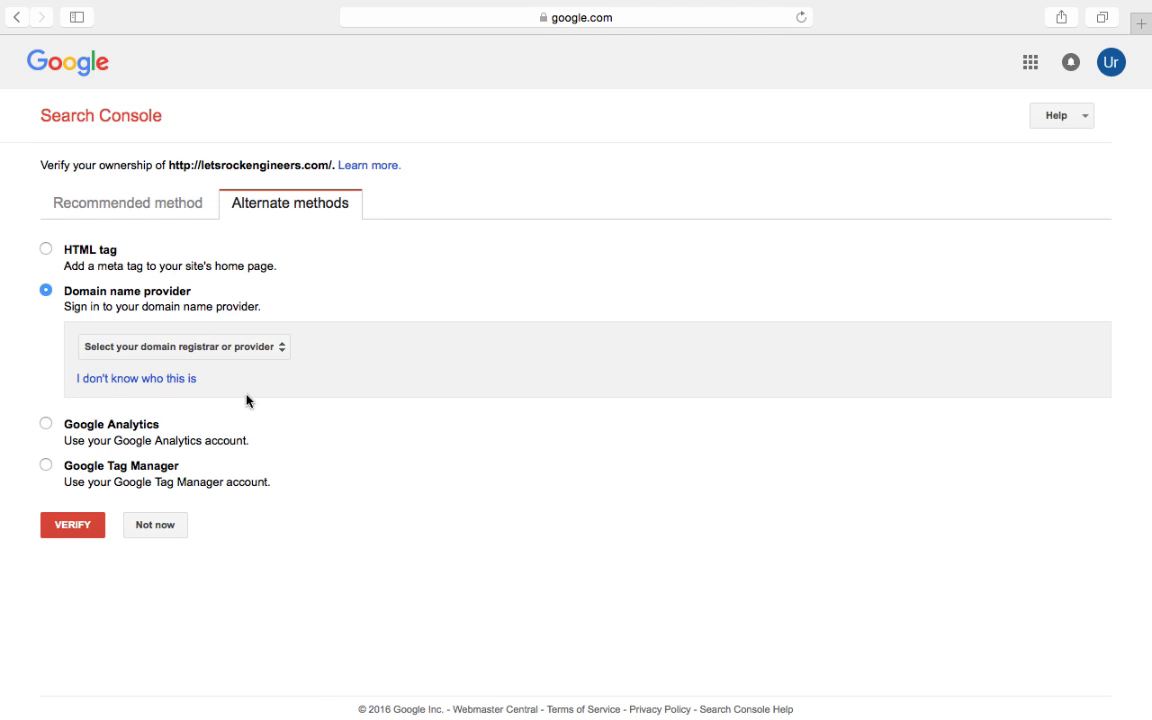
Step: Compare the Google Analytics and Google Tag Manager verification requirements
{"action": "left_click", "coordinate": [46, 425]}
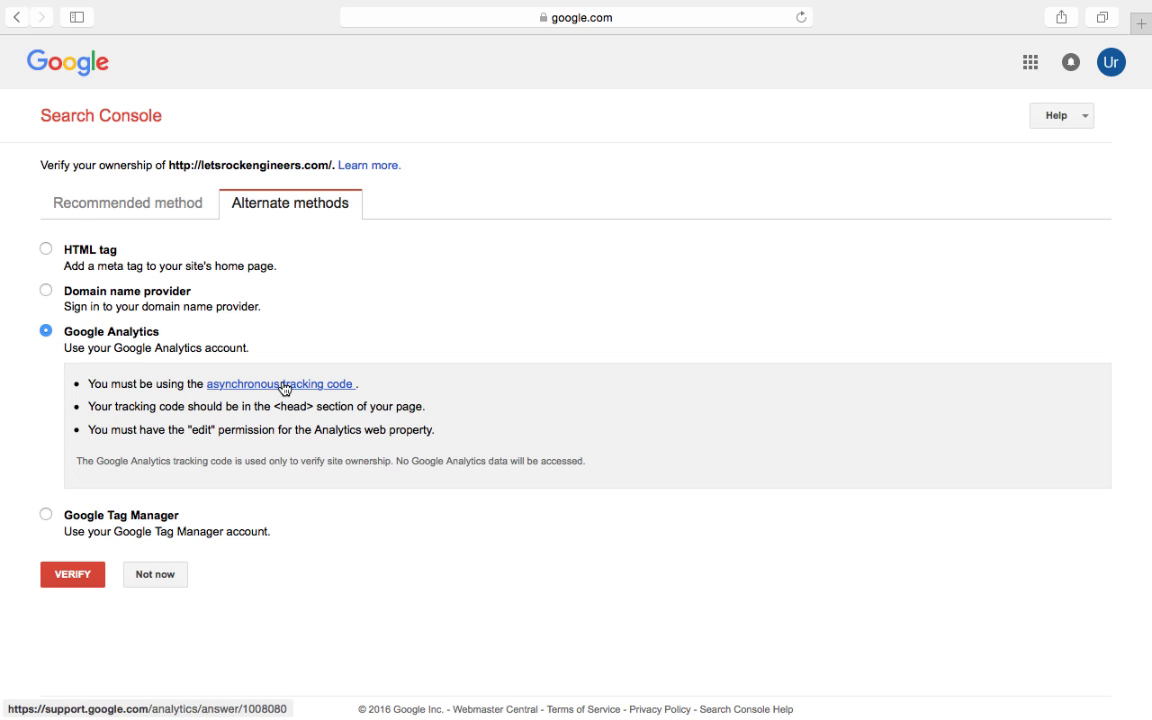
{"action": "left_click", "coordinate": [45, 516]}
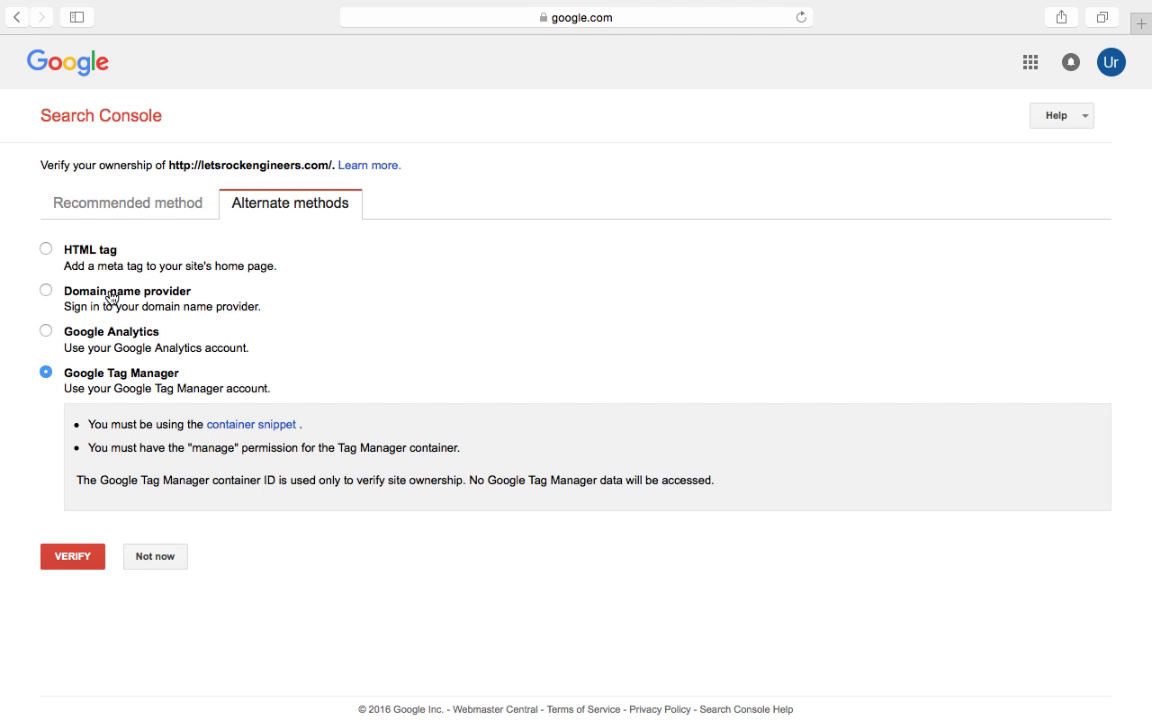
Step: Show the Recommended method's HTML file upload instructions again
{"action": "left_click", "coordinate": [122, 208]}
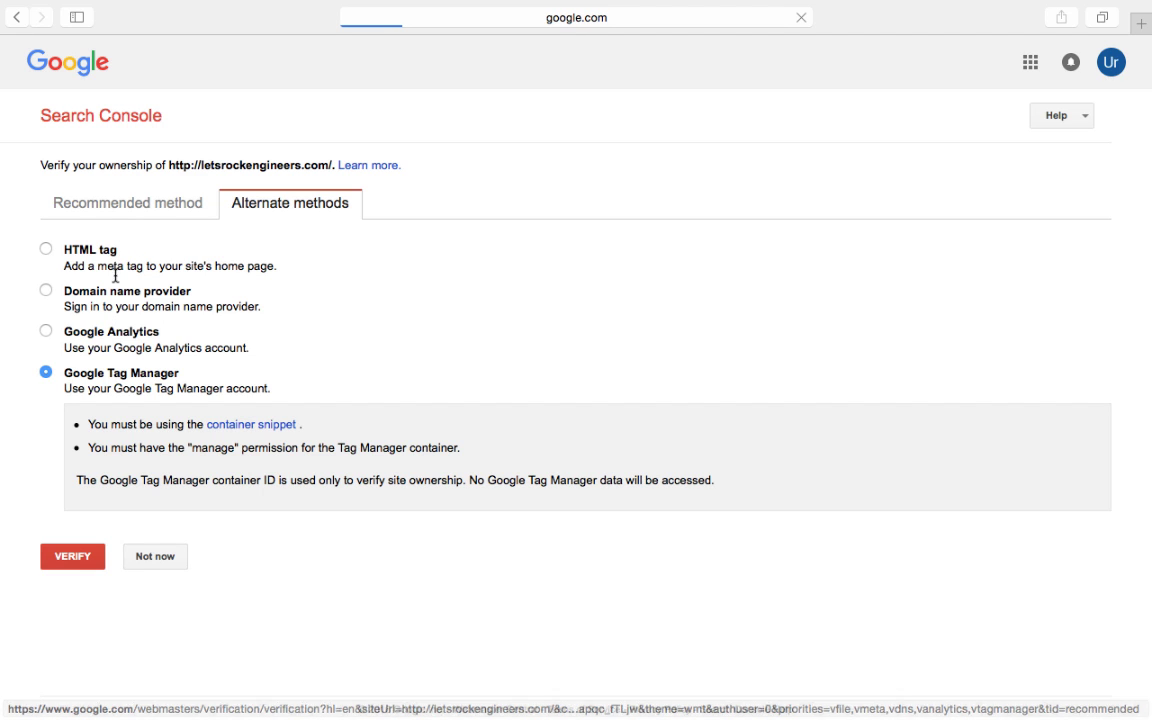
{"action": "left_click", "coordinate": [137, 208]}
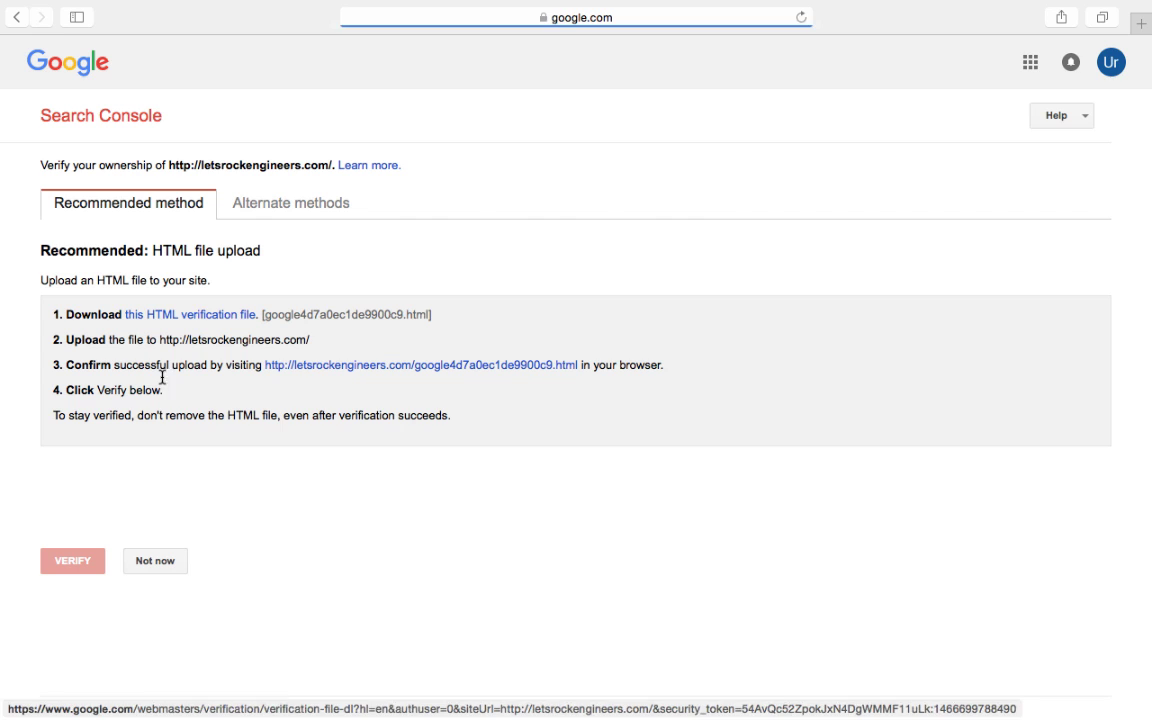